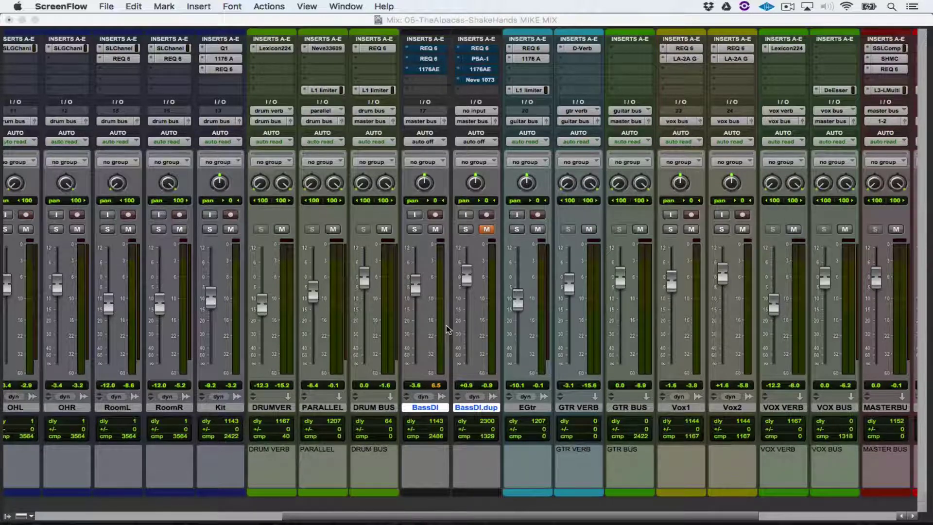
Play the mix and lower the BassDI track's volume to -4.3 dB
left_click(448, 330)
key("space")
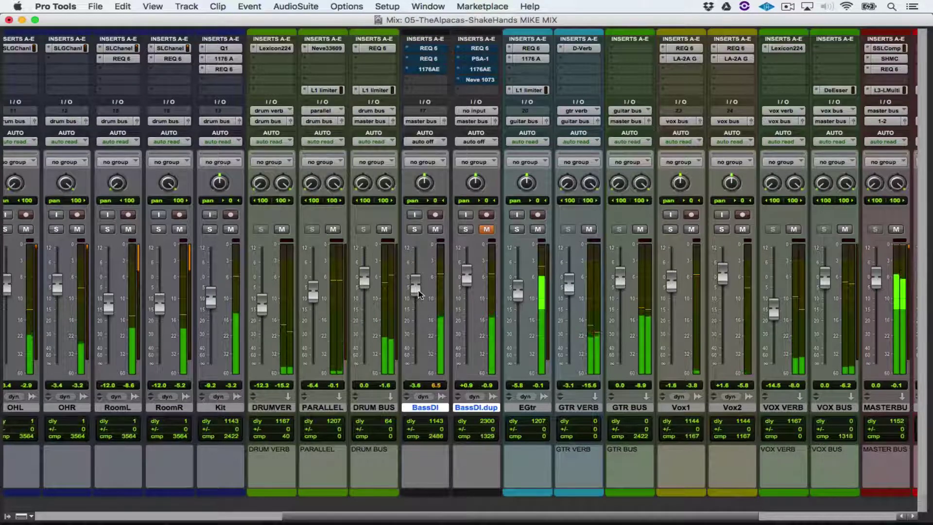
left_click_drag(422, 296, 421, 296)
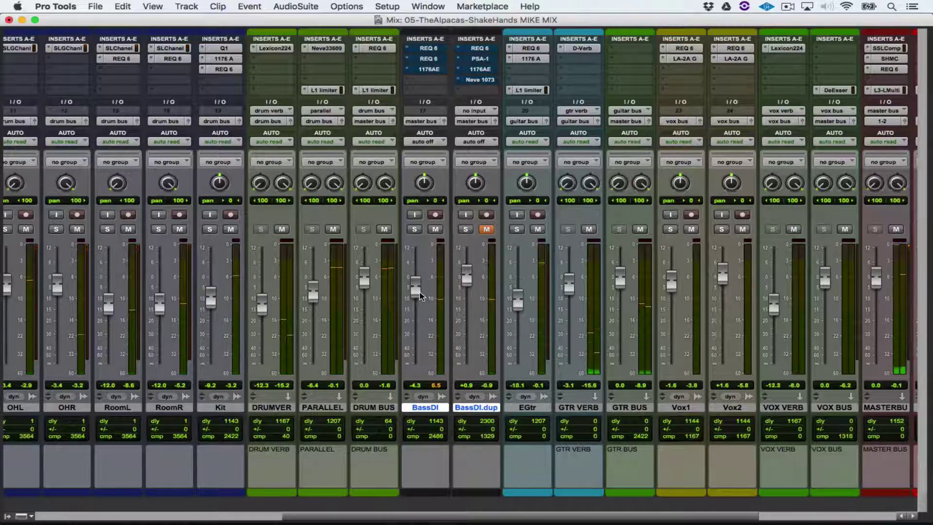
Audition BassDI in solo with its first REQ 6 equalizer enabled, and return the track's volume to -3.6 dB
left_click(415, 229)
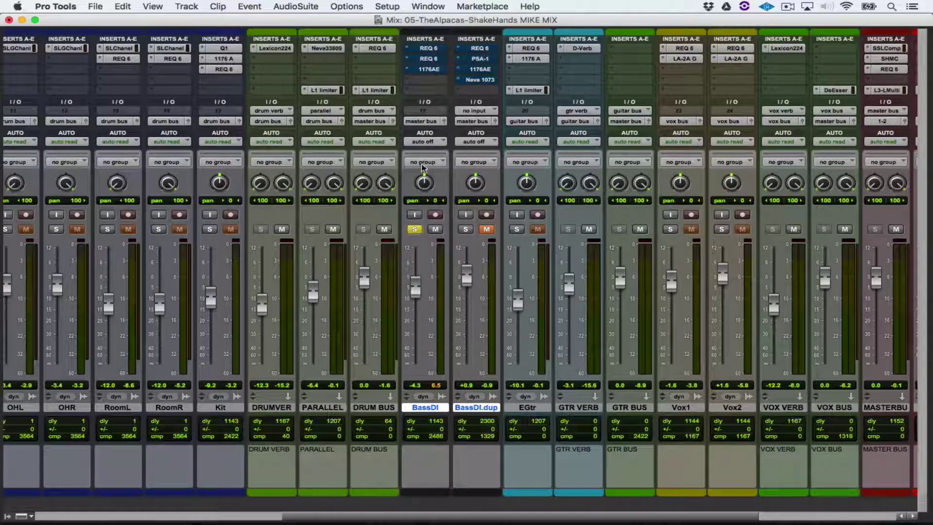
left_click(432, 49)
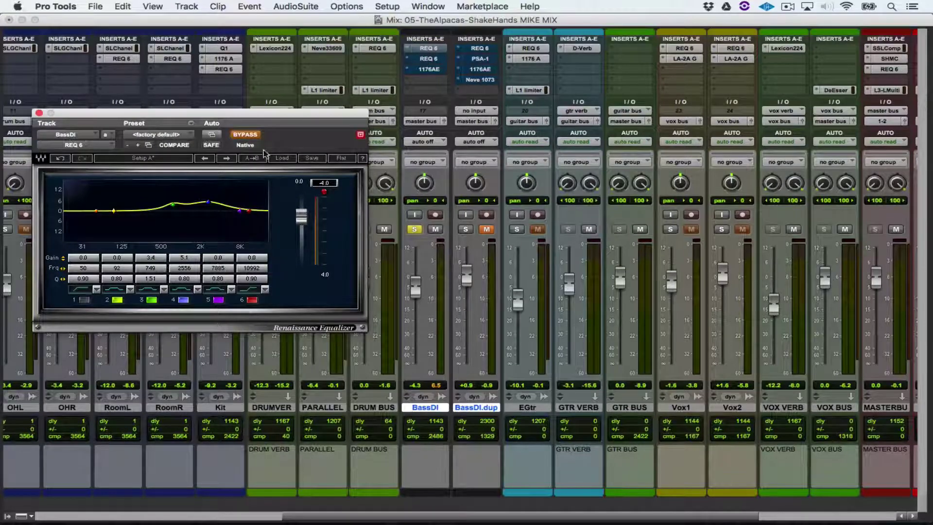
left_click(251, 136)
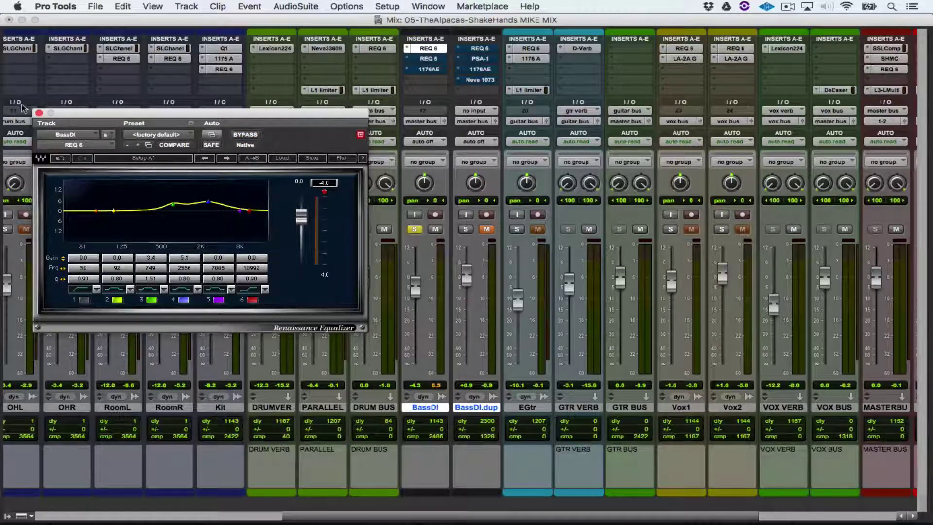
left_click(39, 112)
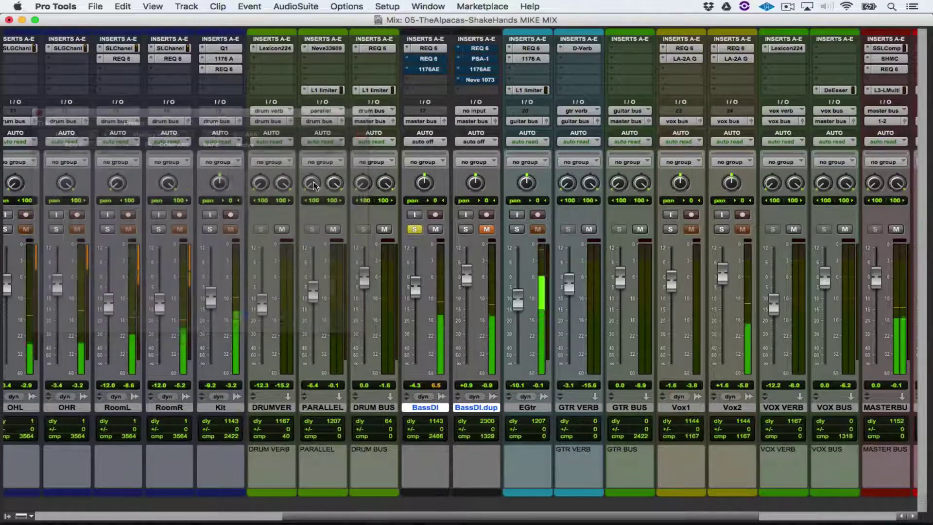
left_click(415, 230)
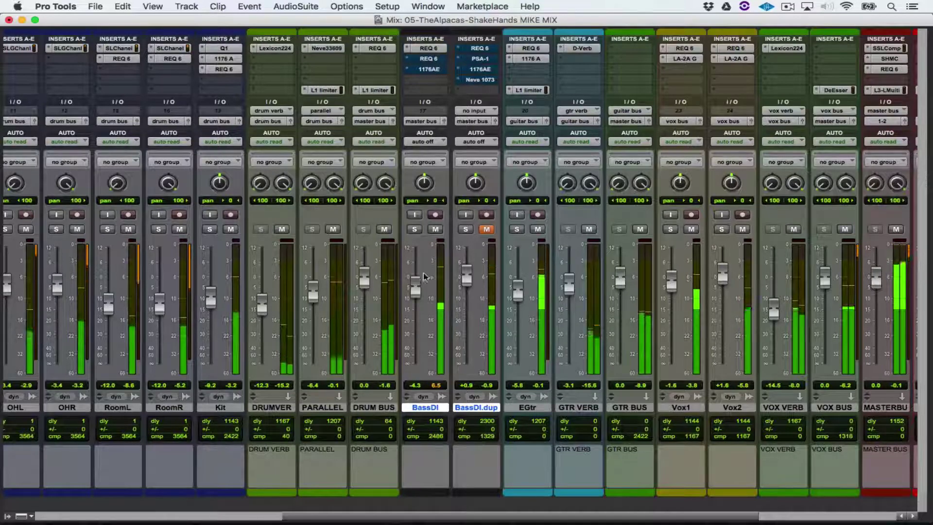
left_click_drag(417, 289, 421, 288)
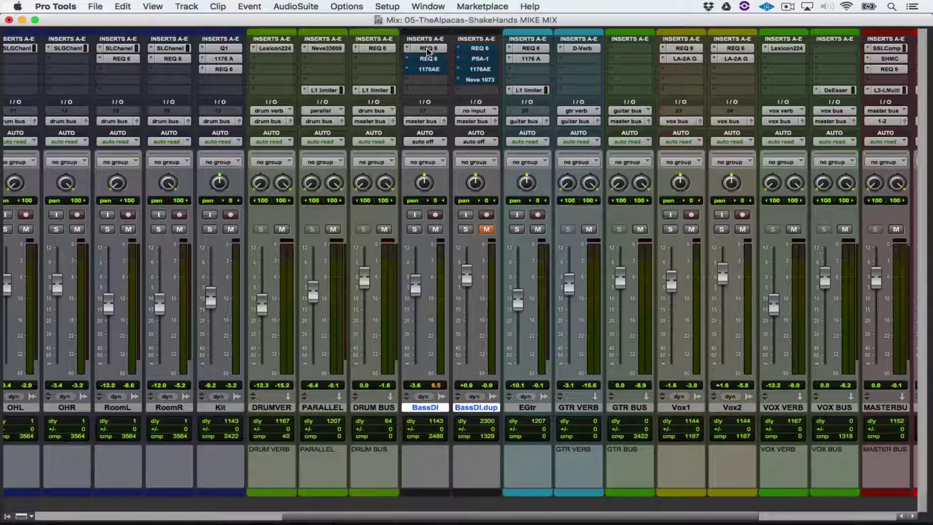
Rename the original BassDI track as BassDI LOW
right_click(428, 412)
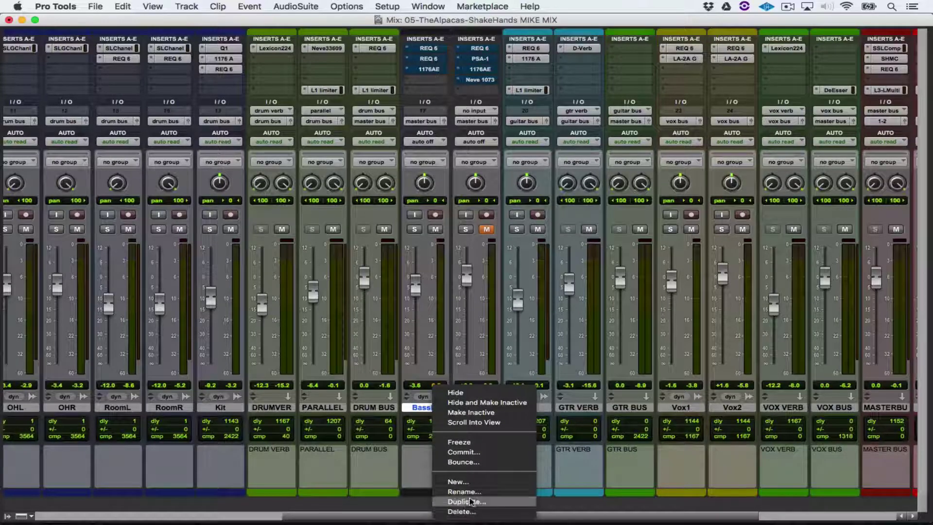
left_click(465, 502)
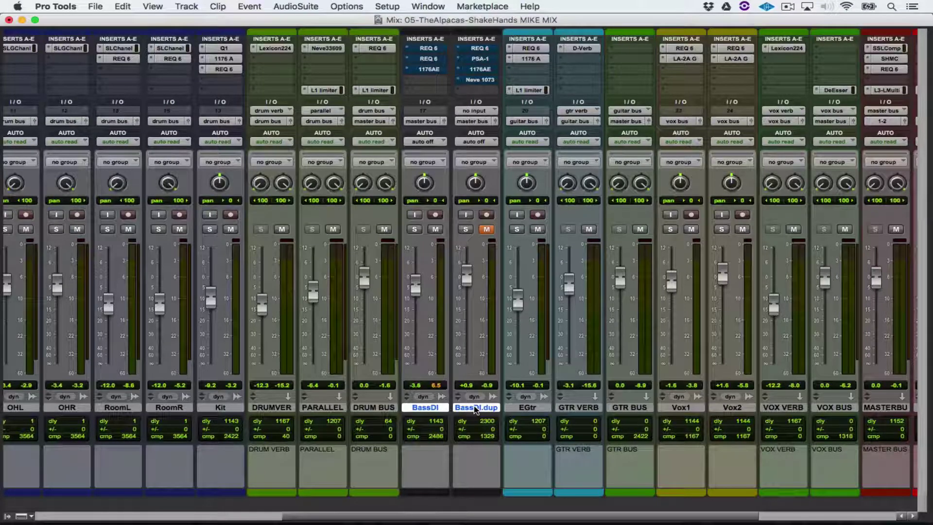
double_click(439, 407)
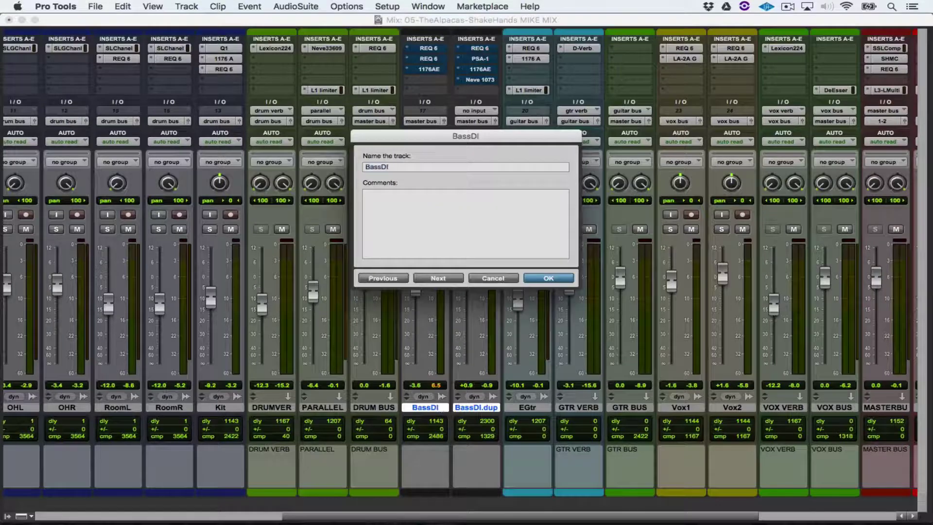
type("LOW")
key("Return")
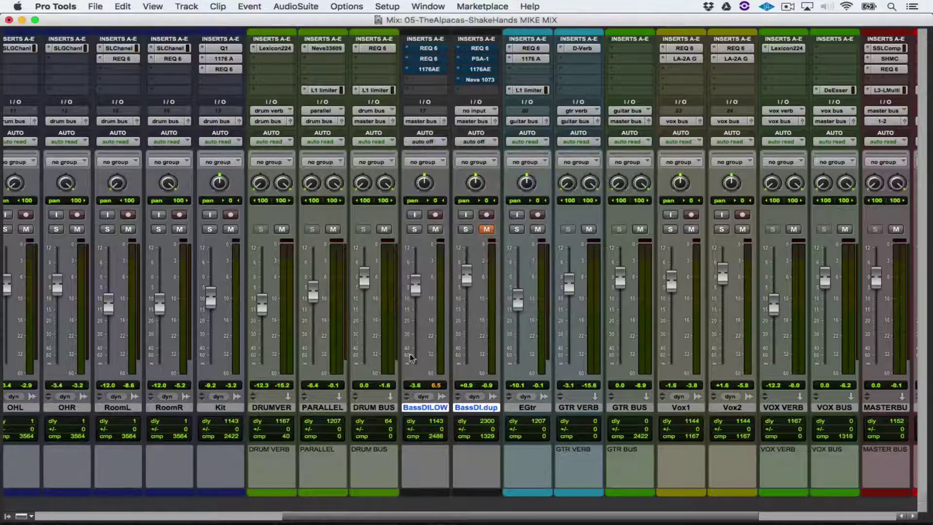
Enable the second REQ 6 equalizer on BassDI LOW, which cuts the highs above 200 Hz
left_click(438, 59)
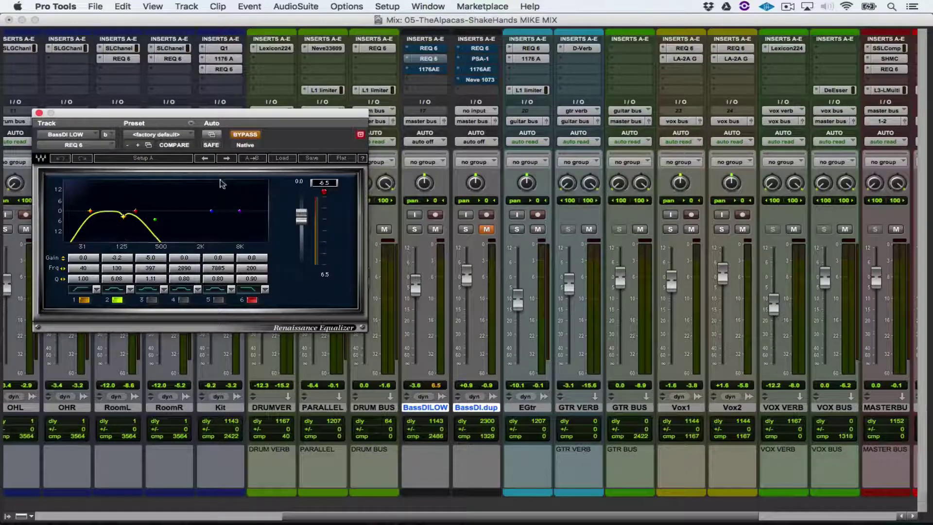
left_click(244, 138)
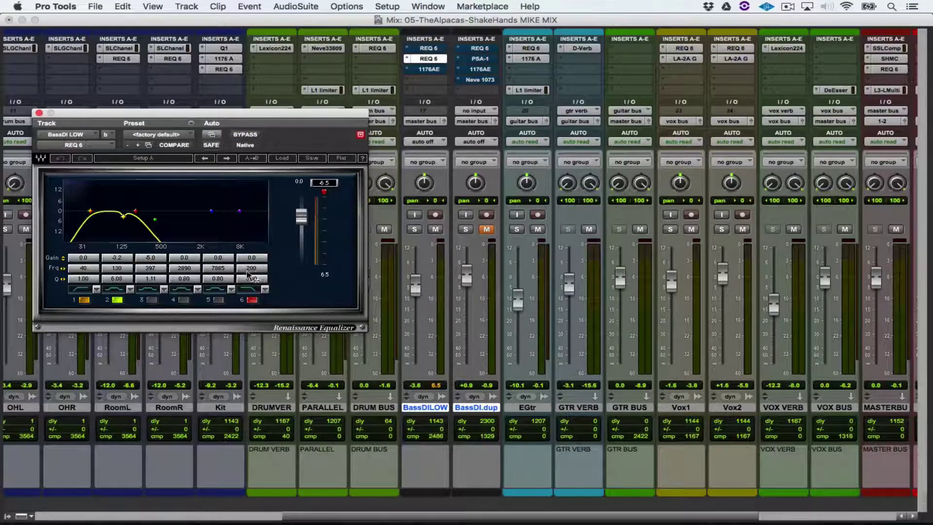
left_click_drag(249, 276, 263, 273)
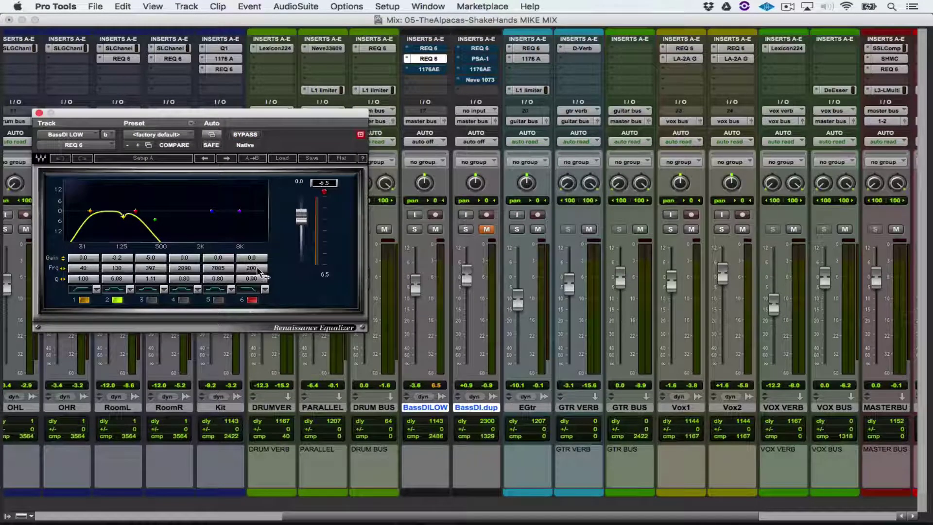
Rename the duplicate bass track as BassDI HI and enable its REQ 6 equalizer with the 200 Hz low cut
double_click(477, 408)
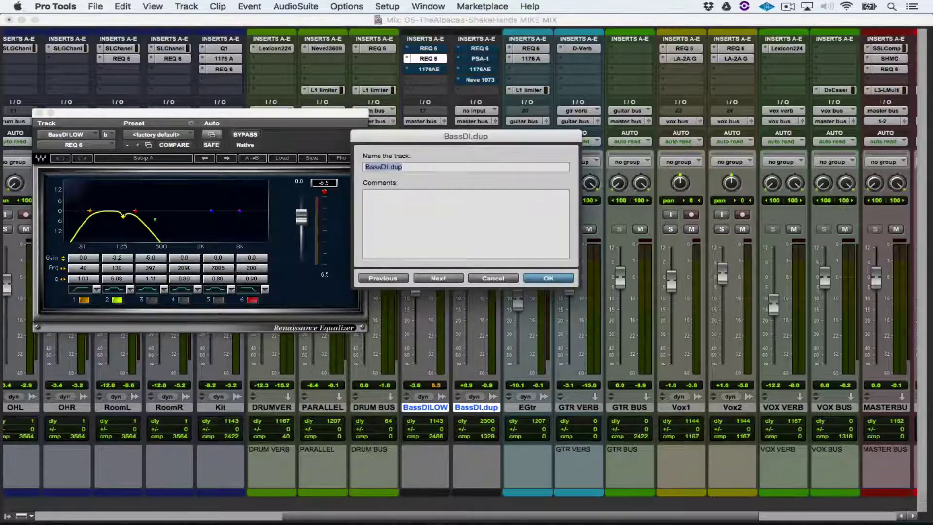
key("Right")
key("BackSpace")
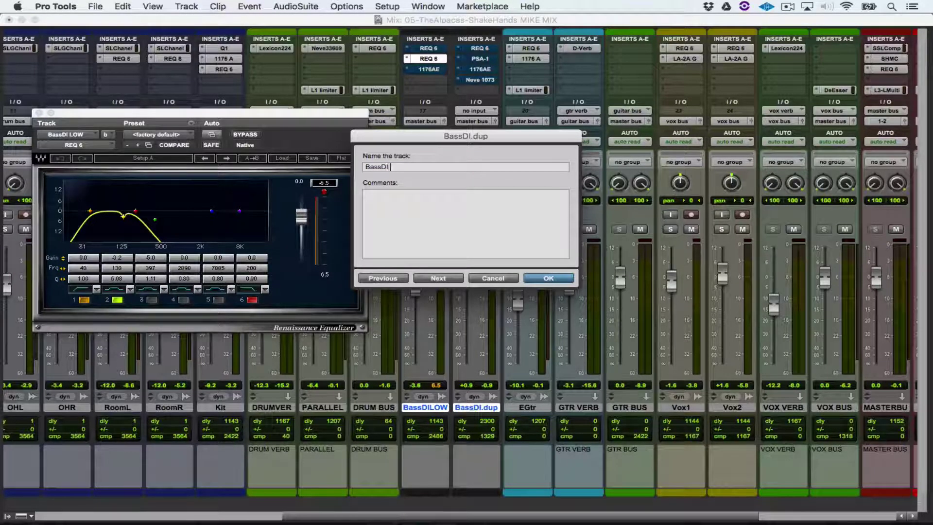
key("Return")
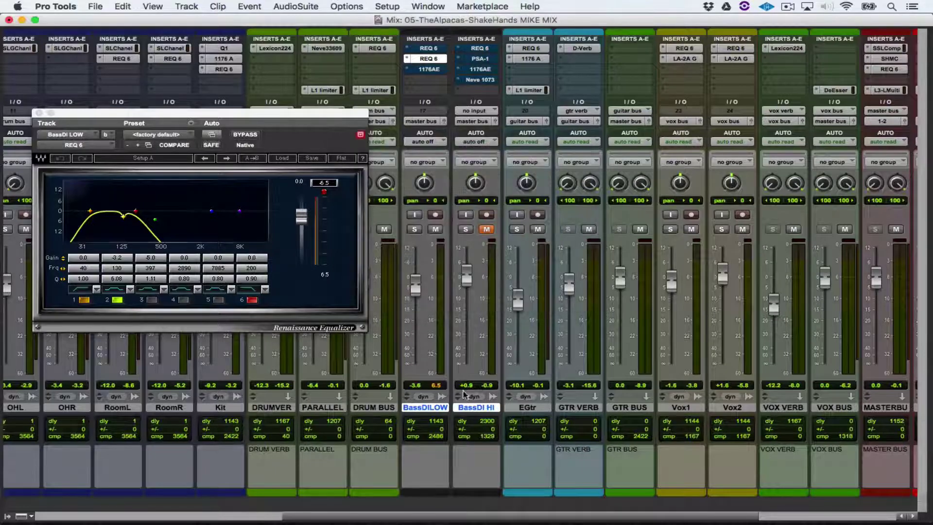
left_click(481, 50)
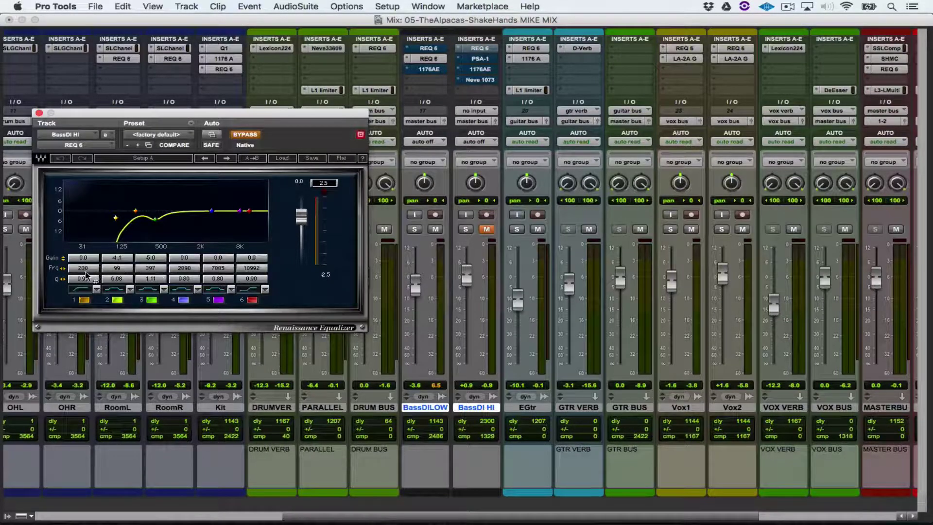
left_click(245, 134)
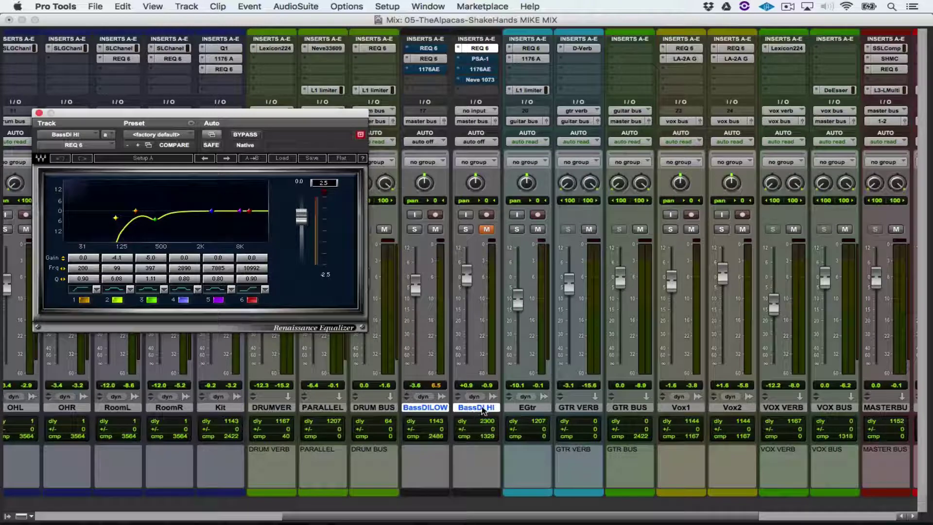
Audition BassDI LOW and BassDI HI one at a time in solo, leaving both unsoloed and BassDI HI unmuted
left_click(415, 230)
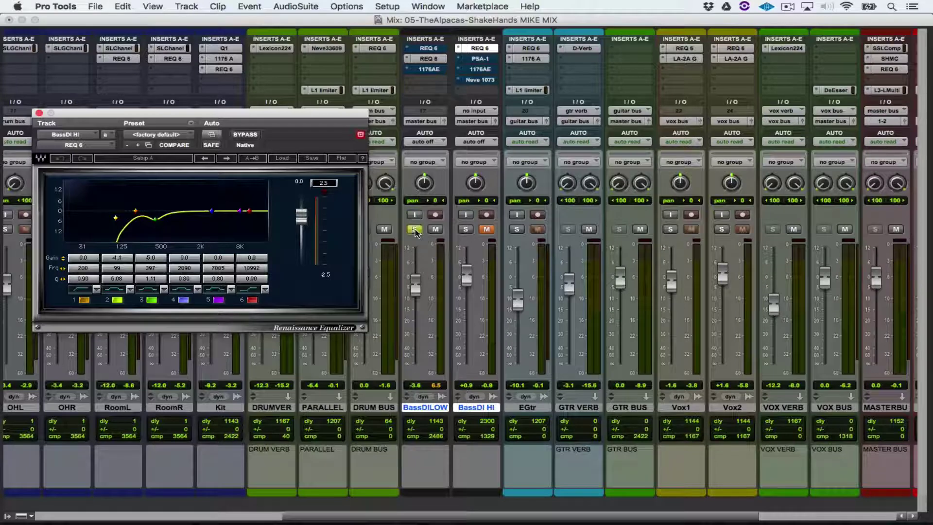
left_click(39, 113)
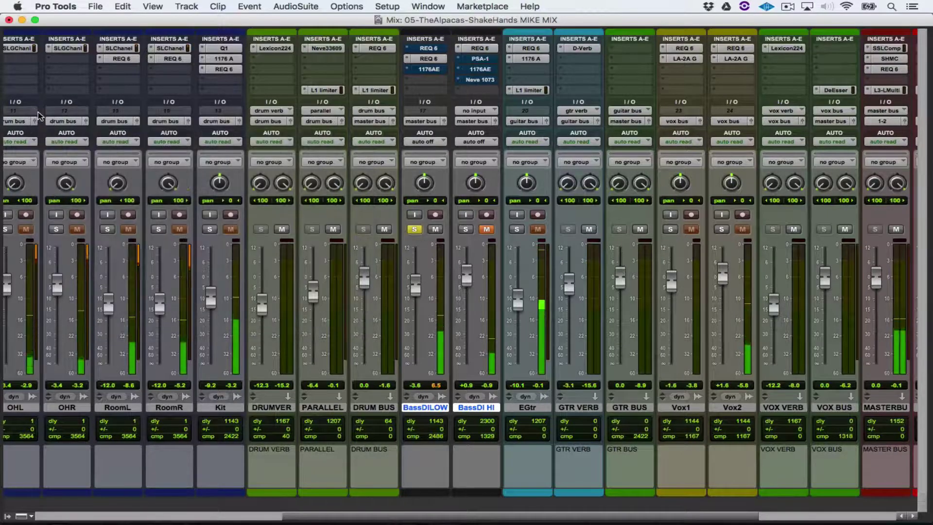
left_click(428, 59)
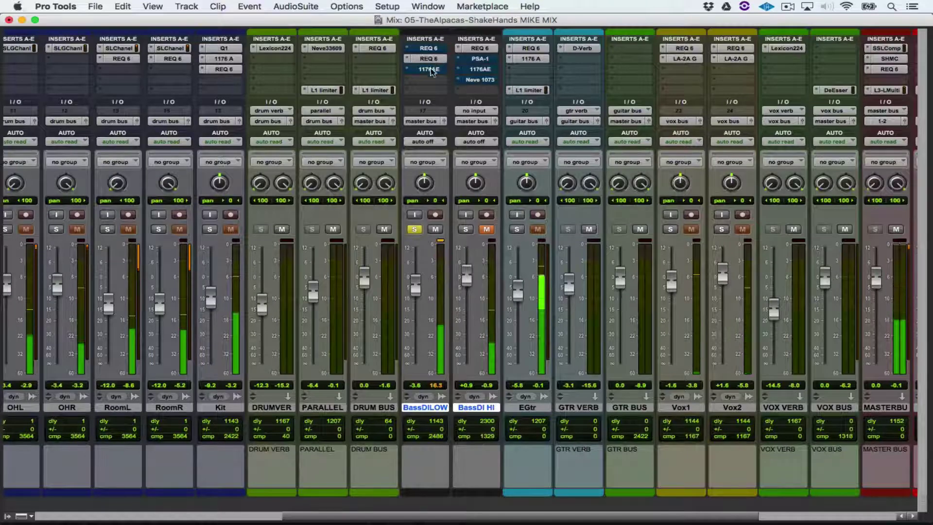
left_click(415, 229)
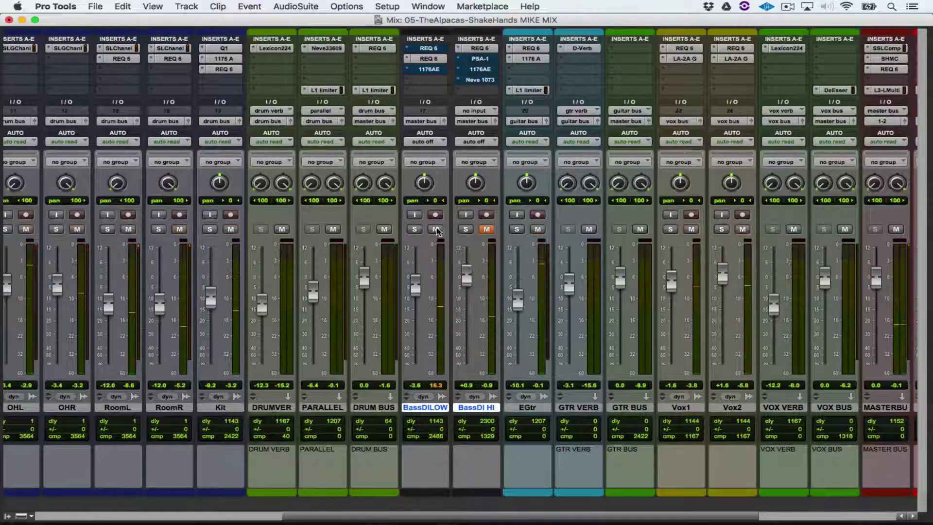
left_click(465, 229)
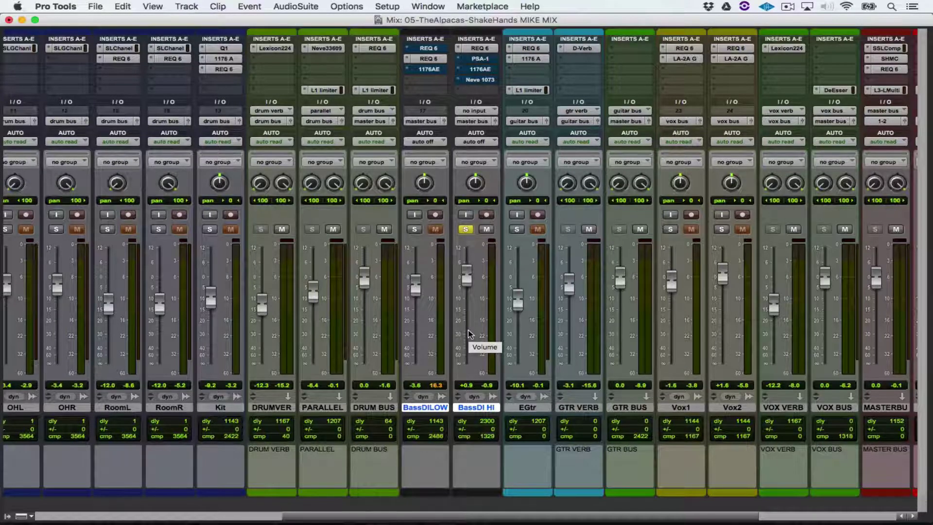
left_click(469, 232)
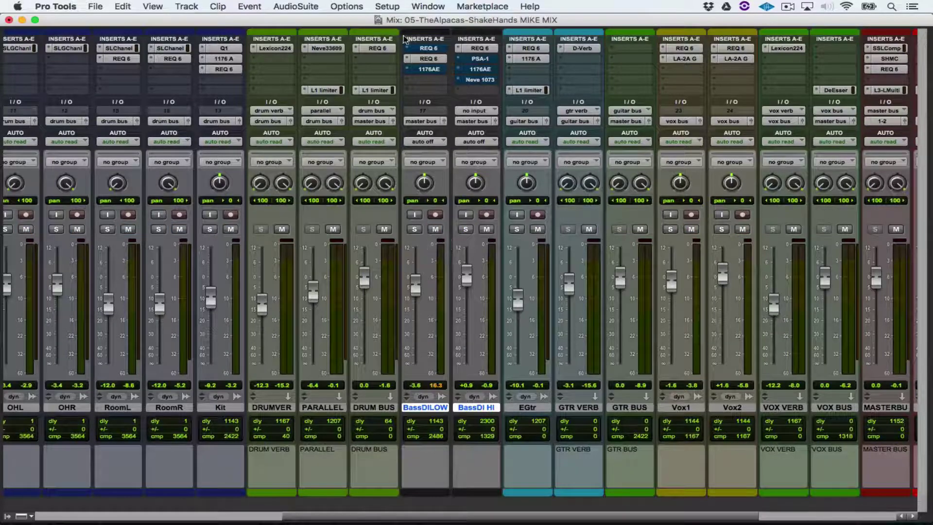
Enable the UAD 1176AE compressor on BassDI LOW and audition the track in solo while the mix plays
left_click(425, 59)
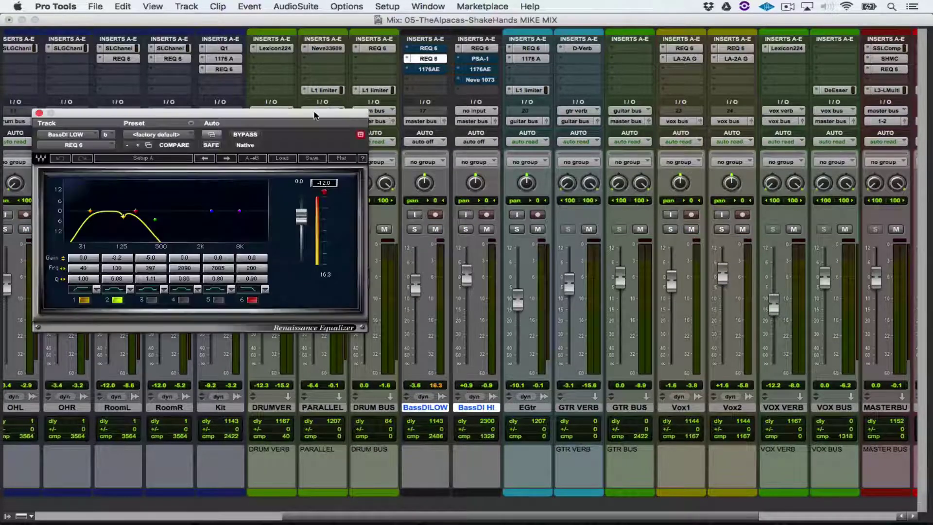
left_click(424, 70)
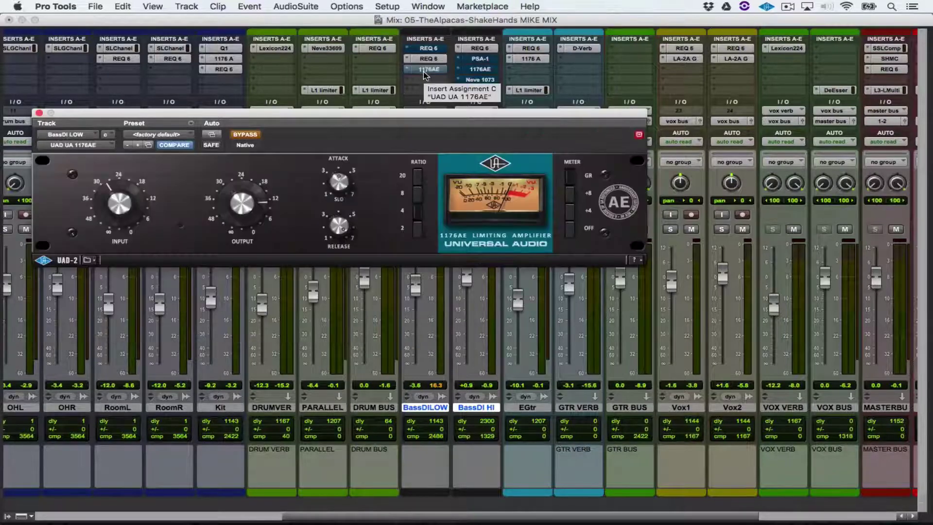
left_click(237, 135)
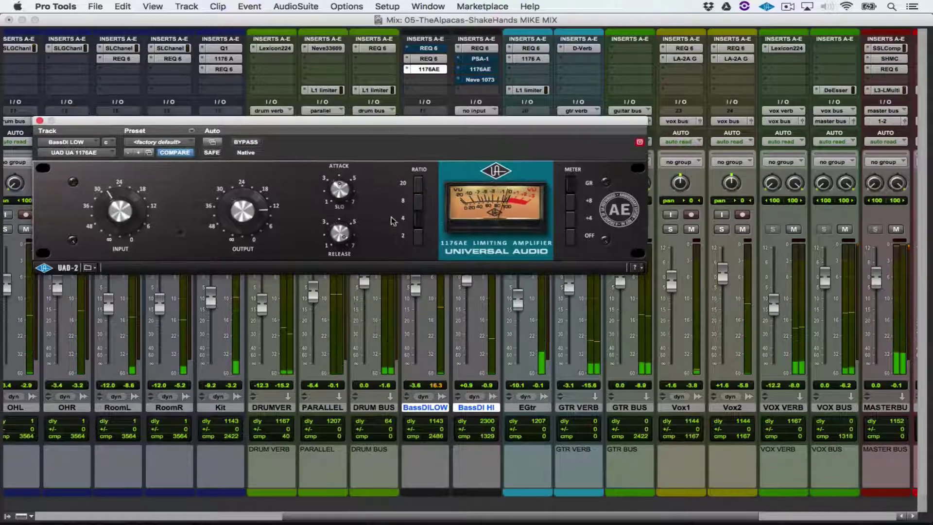
left_click_drag(386, 125, 407, 193)
left_click(415, 230)
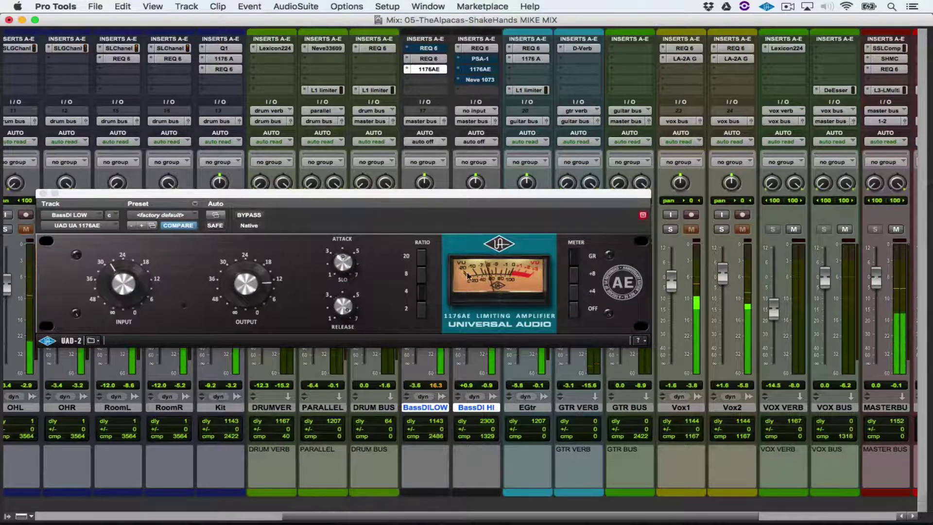
left_click(44, 194)
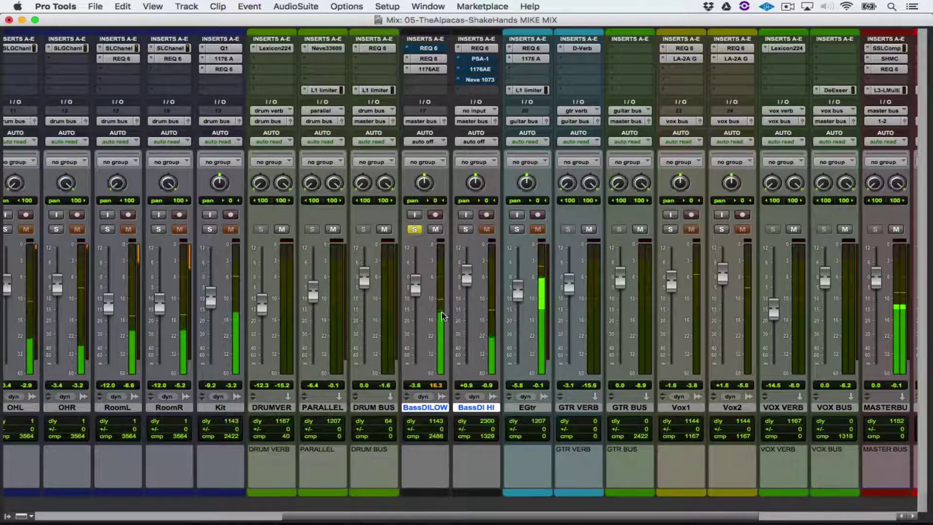
left_click(413, 229)
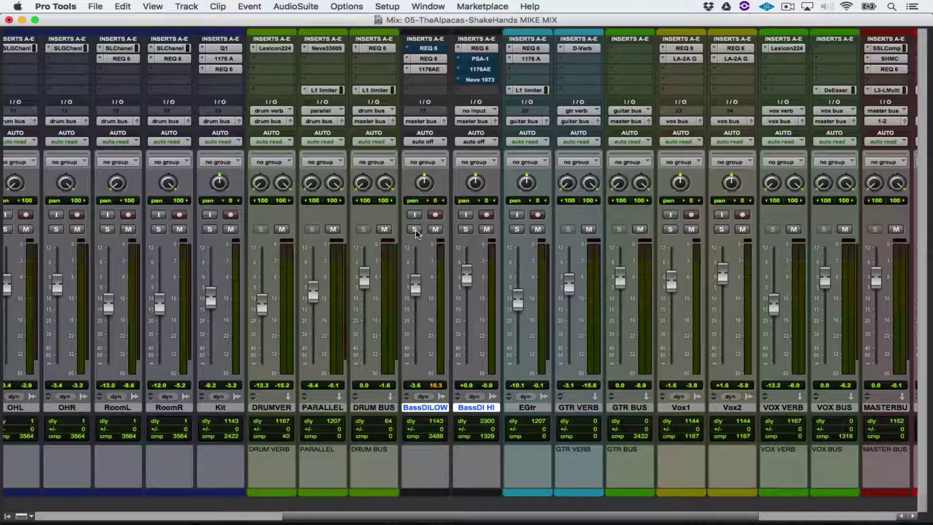
Solo BassDI HI, review its REQ 6 settings, and enable the SansAmp PSA-1 distortion for an audition during playback
left_click(465, 230)
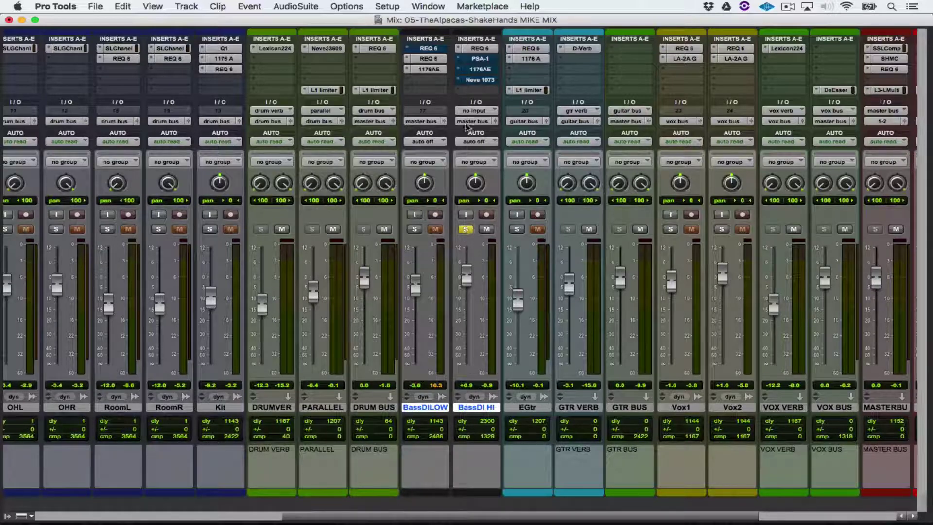
left_click(483, 50)
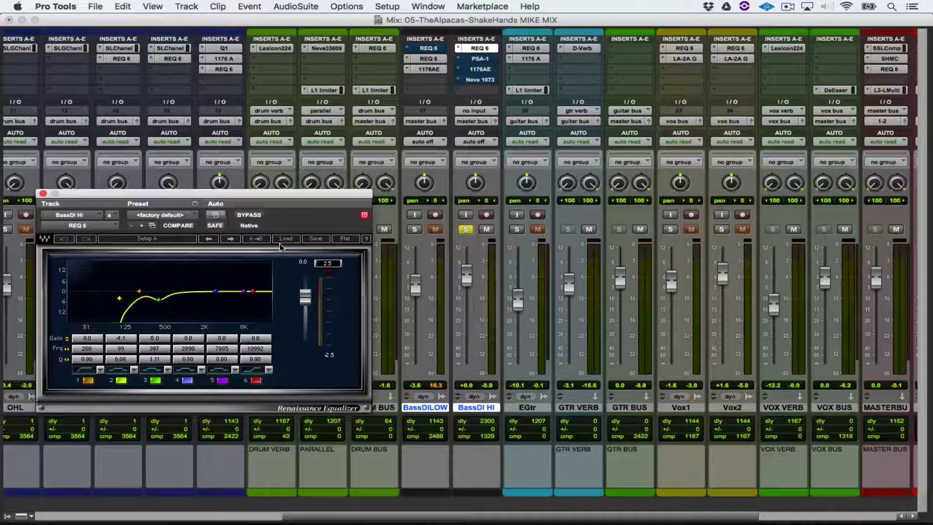
left_click(492, 59)
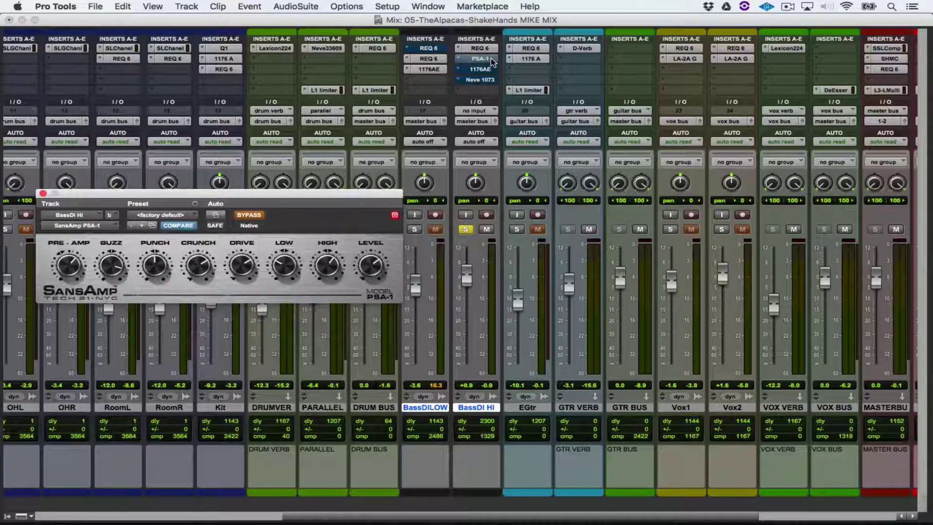
left_click(491, 59, "super")
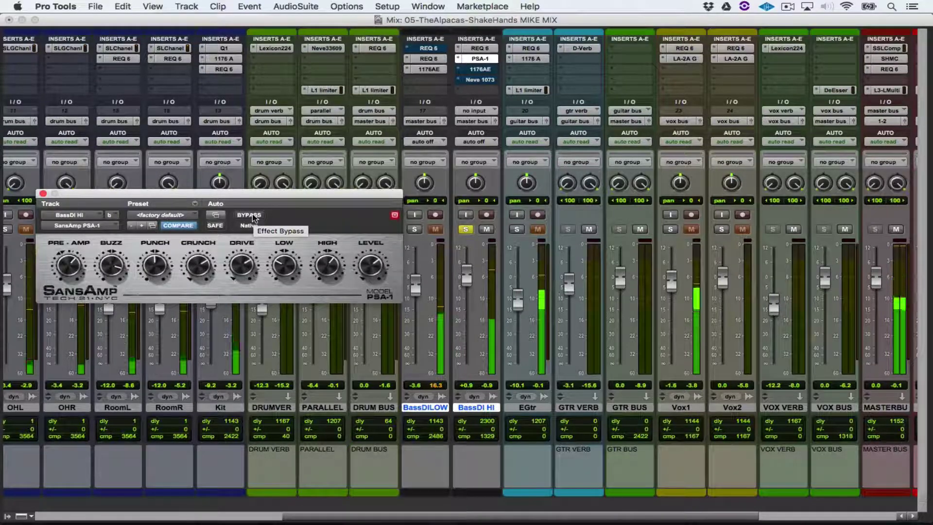
key("space")
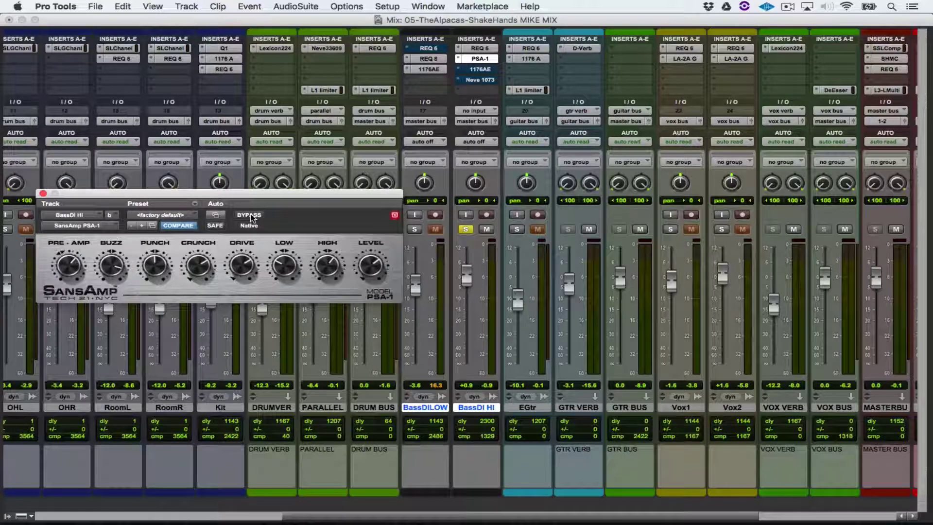
Enable the UAD 1176AE compressor on BassDI HI and close its plug-in window
left_click(477, 70)
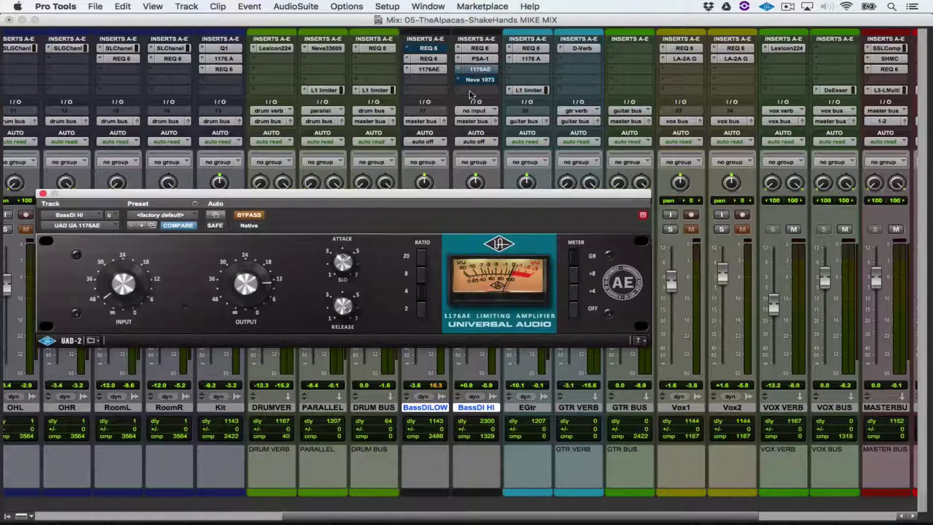
left_click(258, 215)
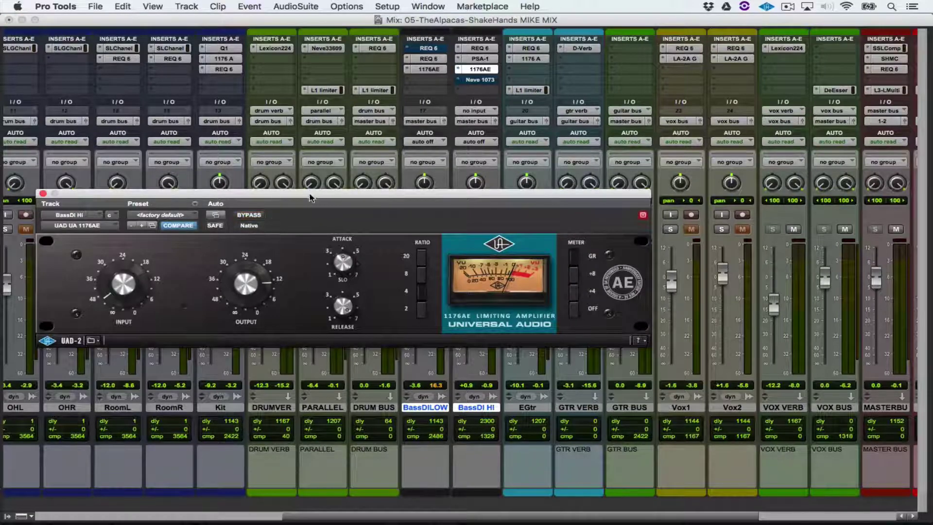
left_click_drag(310, 198, 313, 103)
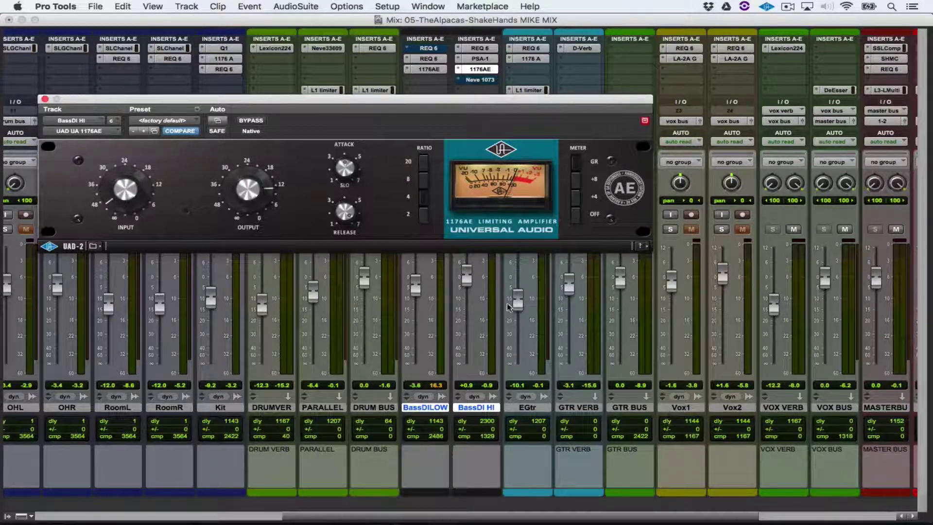
left_click(44, 100)
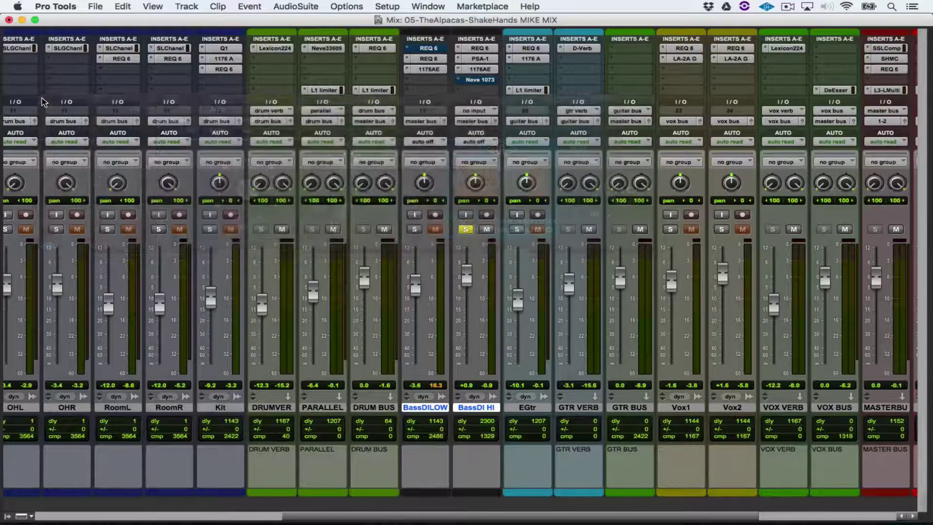
Enable the UAD Neve 1073 on BassDI HI, comparing it bypassed and active during playback, and leave it active
left_click(478, 81)
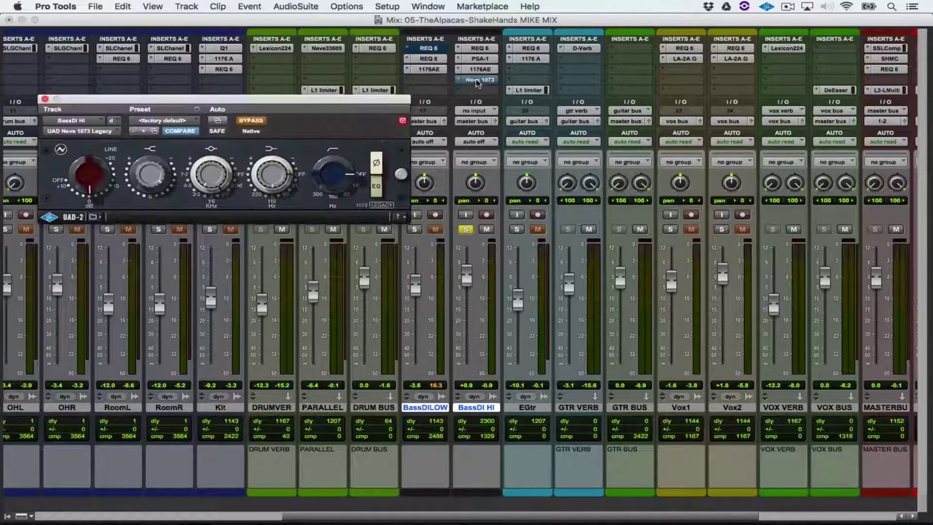
left_click(256, 121)
key("space")
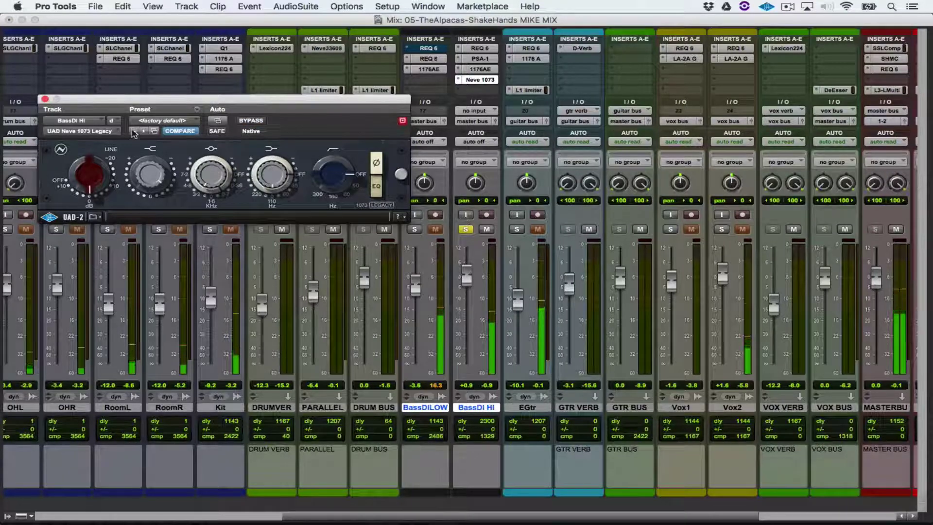
left_click(257, 120)
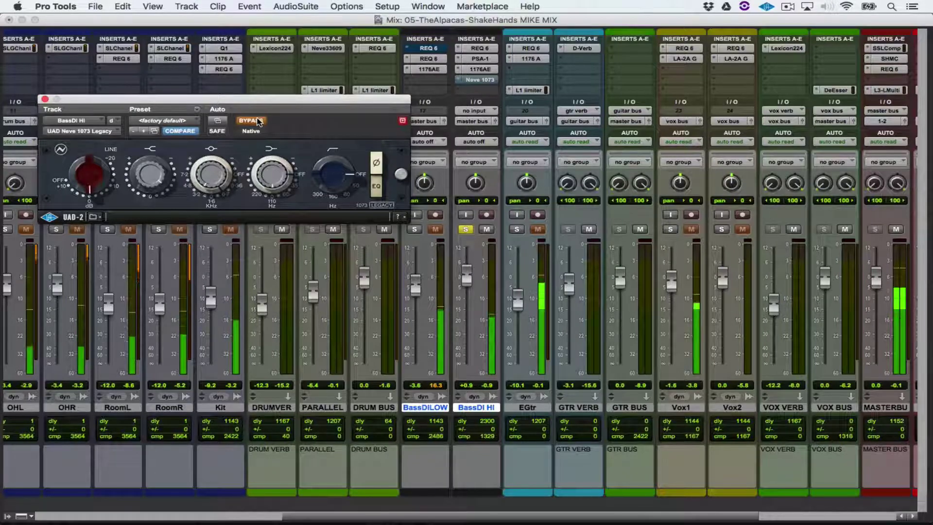
left_click(258, 121)
left_click(45, 99)
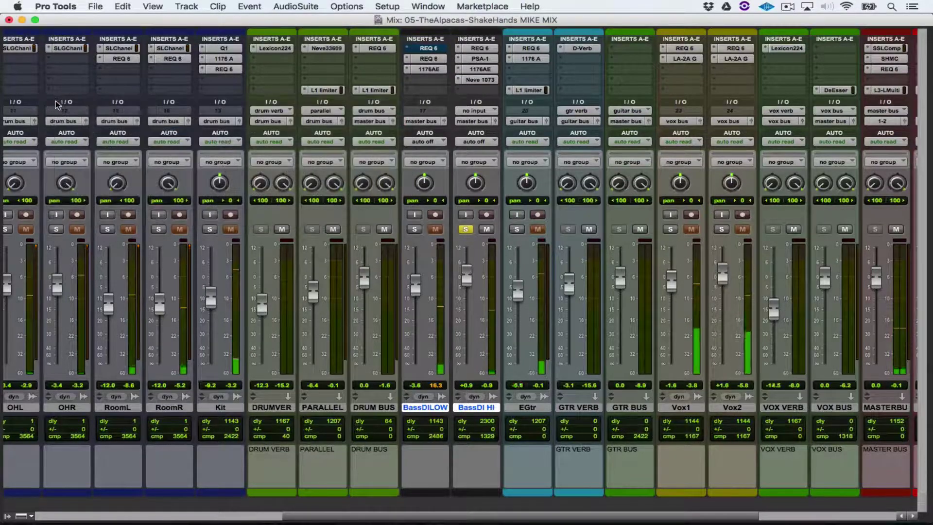
Unsolo BassDI HI with its fader pulled fully down, and lower the BassDI LOW fader to about -8.1 dB
left_click(466, 230)
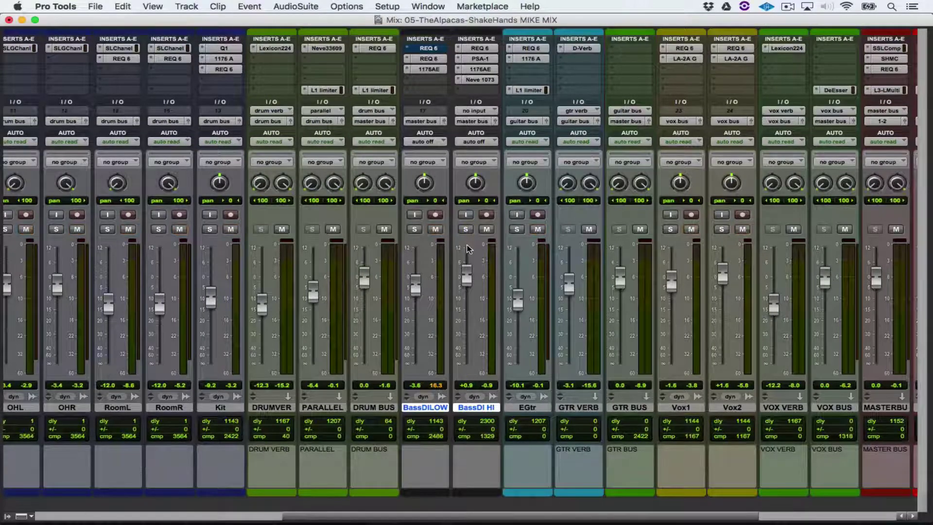
left_click_drag(467, 277, 452, 385)
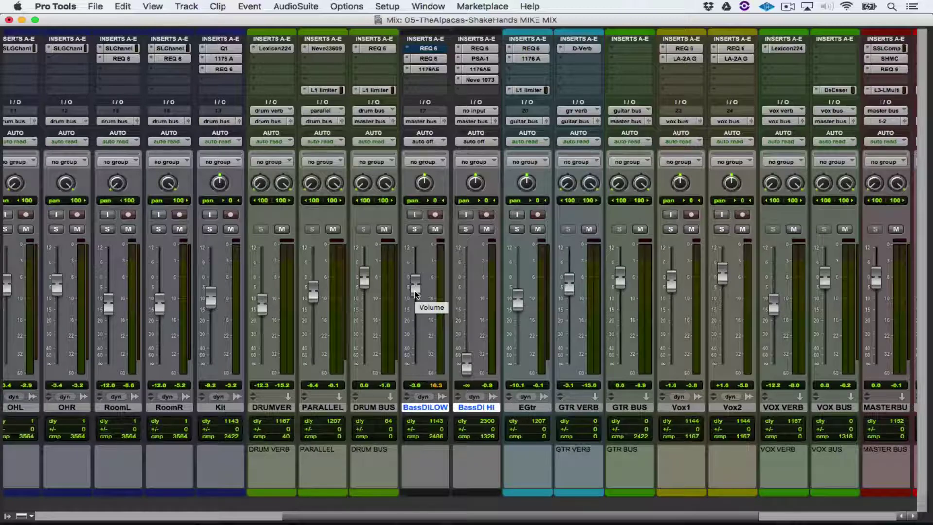
left_click_drag(415, 293, 417, 302)
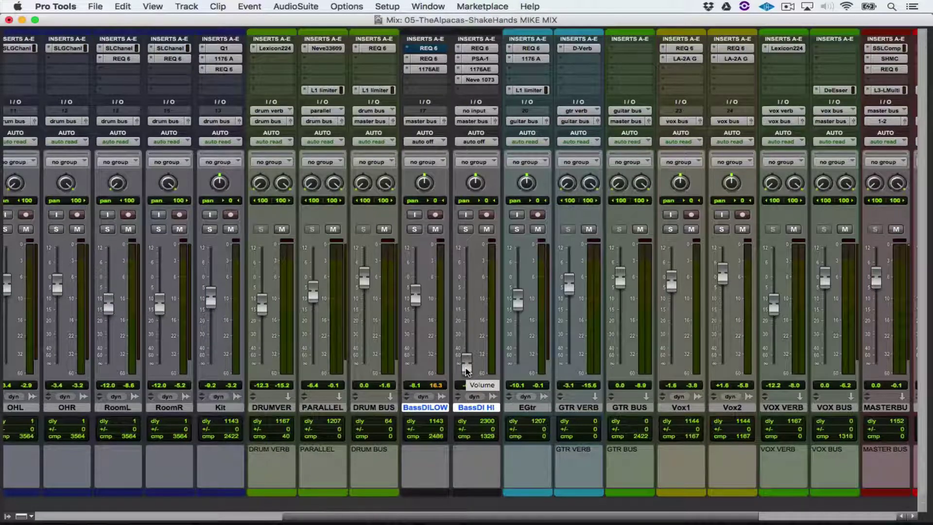
Bring BassDI HI up from silence against the full mix, settling its fader at about -14.2 dB
left_click_drag(465, 372, 472, 304)
key("space")
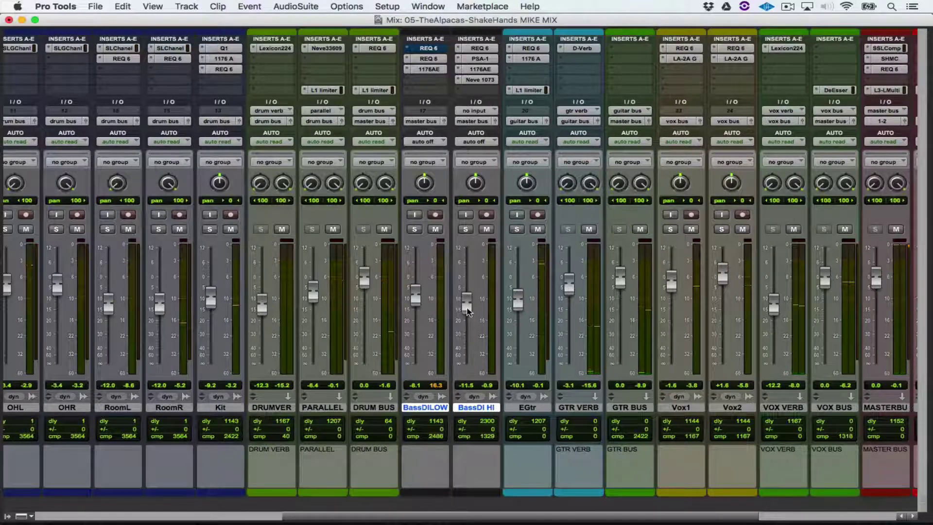
left_click_drag(468, 312, 468, 311)
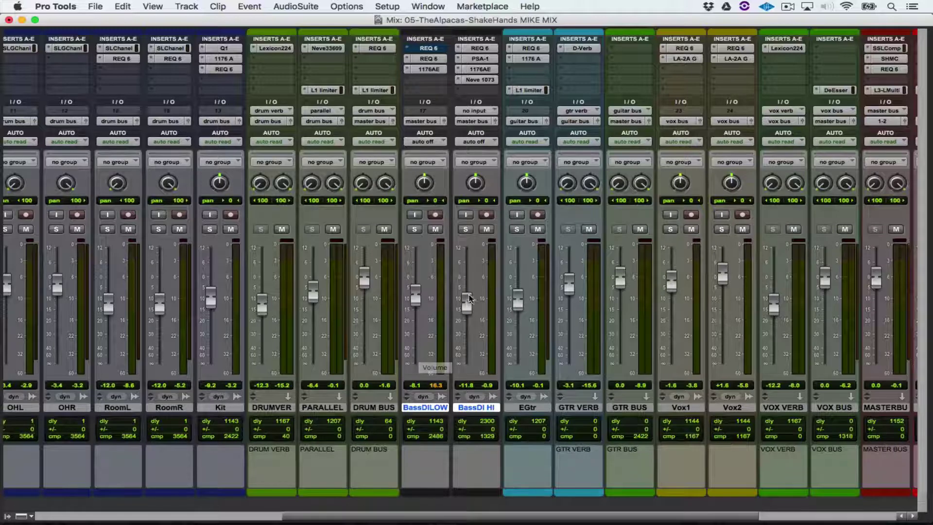
left_click_drag(466, 302, 465, 307)
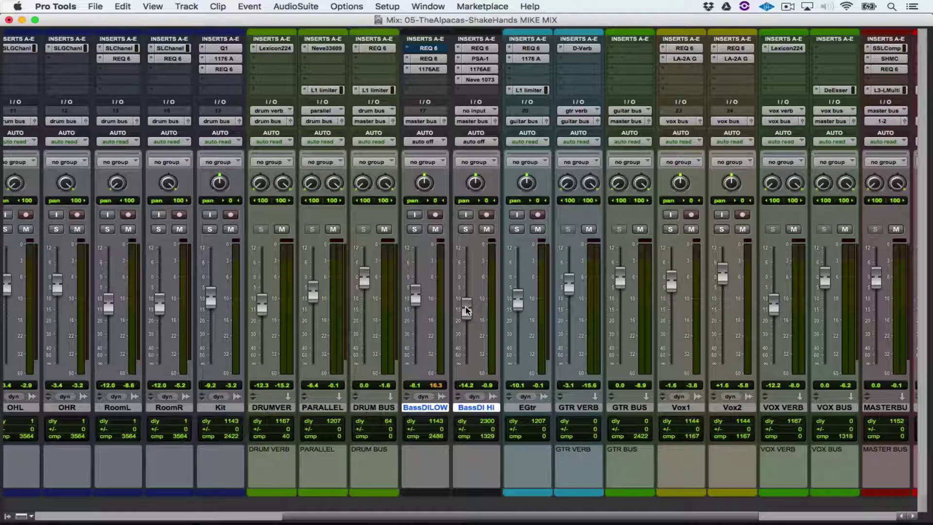
Compare the playing mix with BassDI HI muted and unmuted, leaving the track unmuted
key("space")
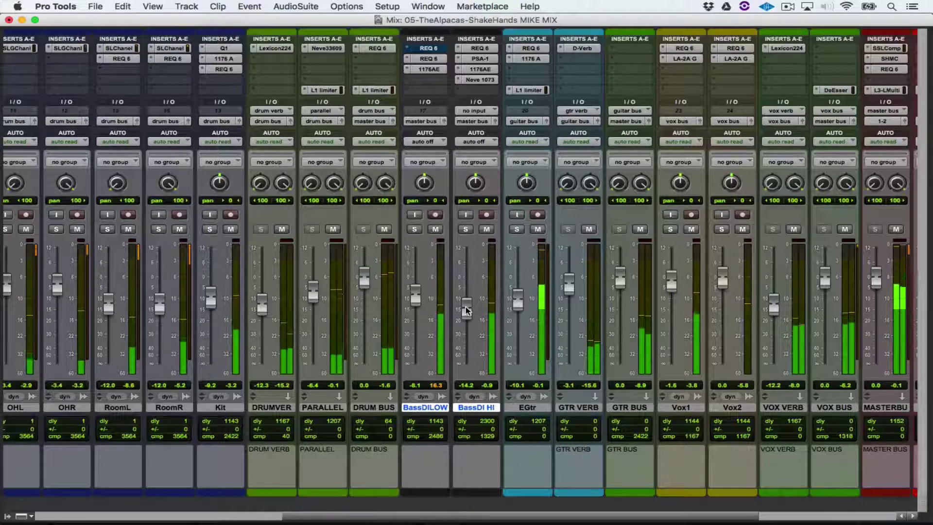
left_click(485, 232)
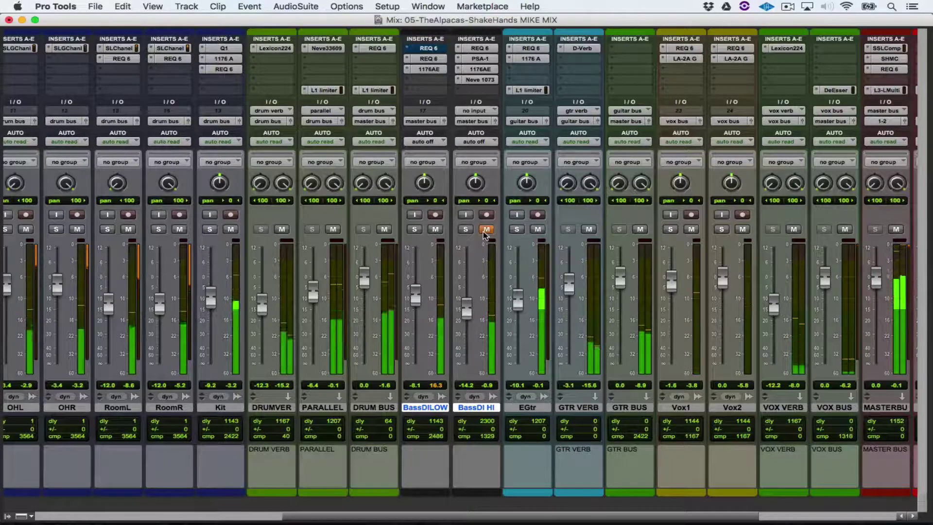
left_click(485, 231)
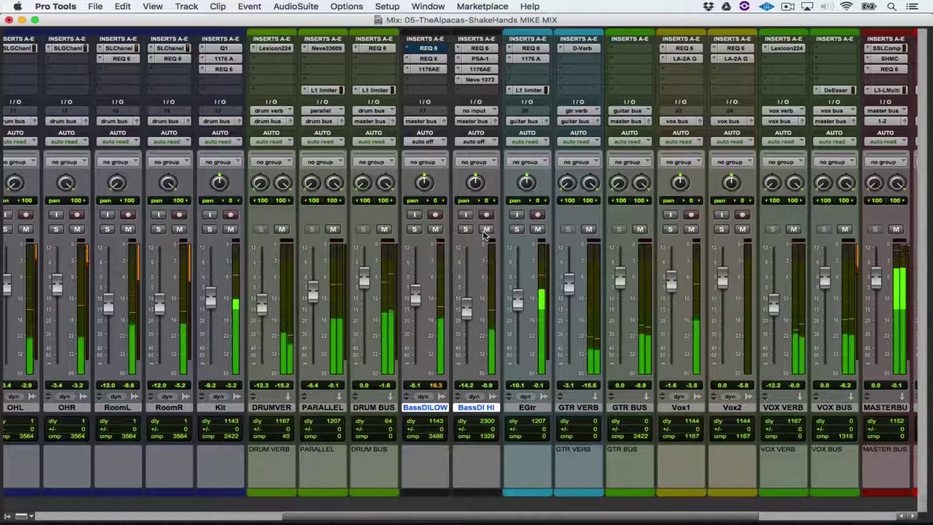
Try BassDI HI louder at about -7.3 dB in the playing mix, and return its fader to -14.2 dB
left_click_drag(469, 318, 472, 301)
key("space")
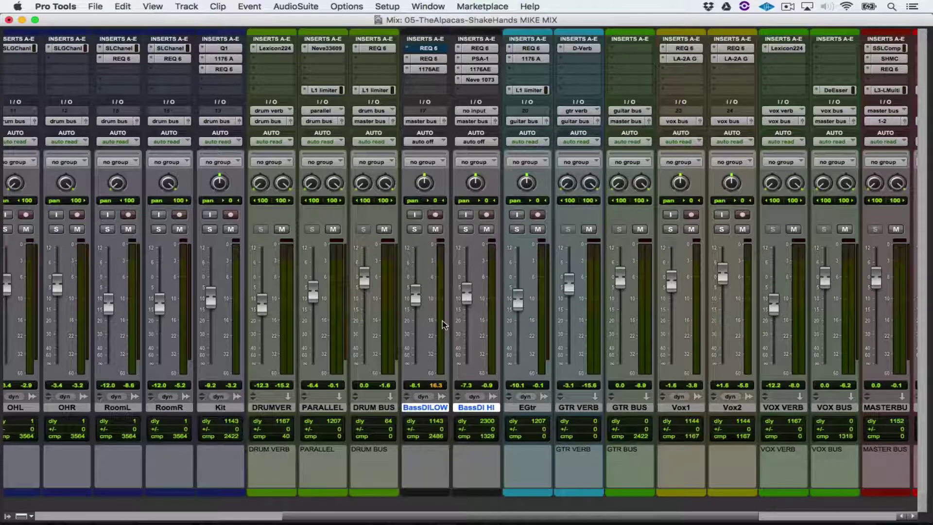
left_click_drag(467, 297, 466, 319)
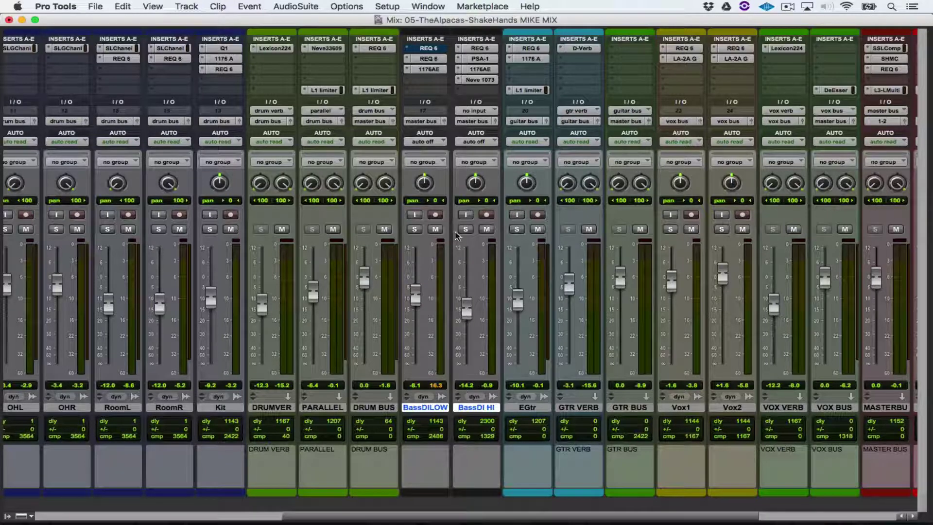
Ride the BassDI HI fader during playback, up to about -6.5 dB and back down to about -12.9 dB
key("space")
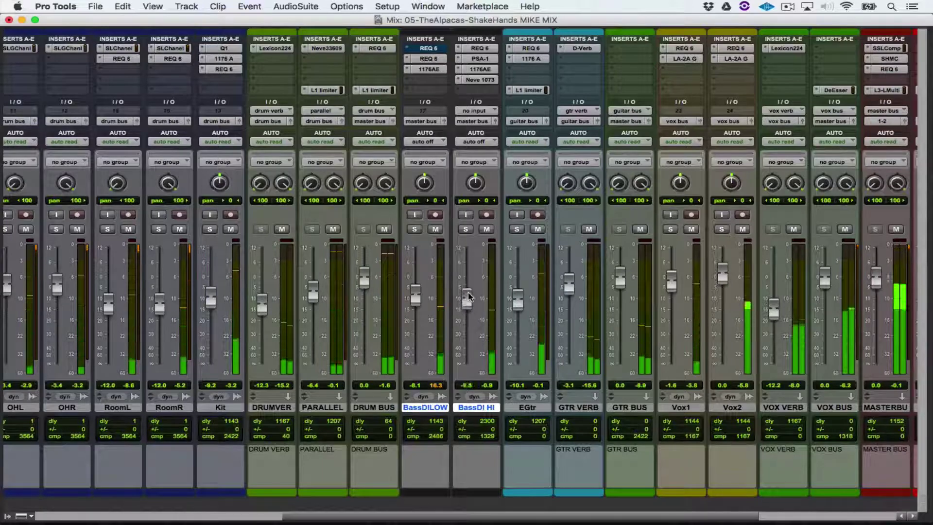
left_click_drag(465, 309, 469, 293)
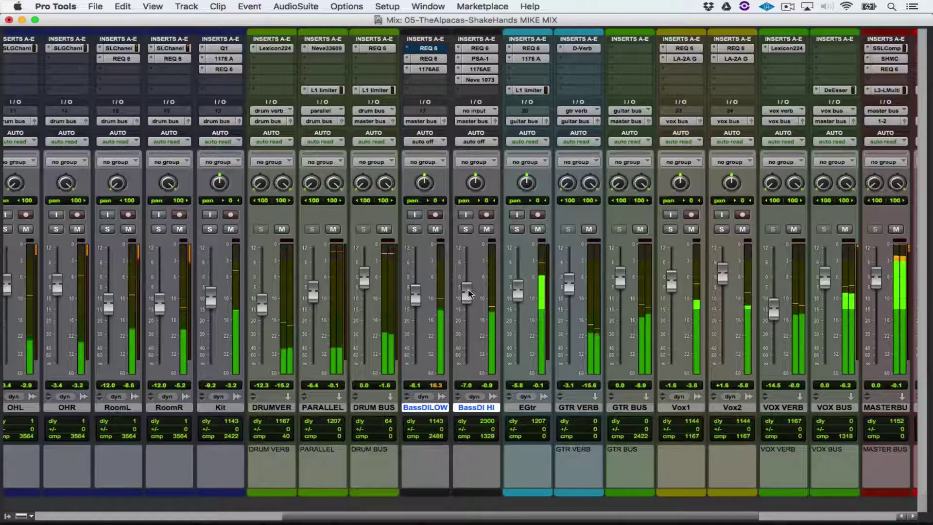
left_click_drag(469, 294, 469, 294)
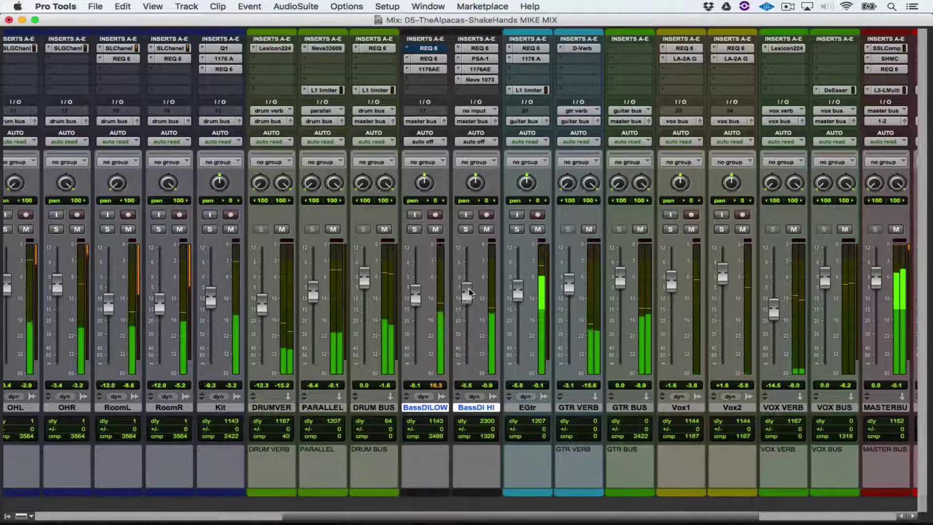
left_click_drag(469, 294, 469, 307)
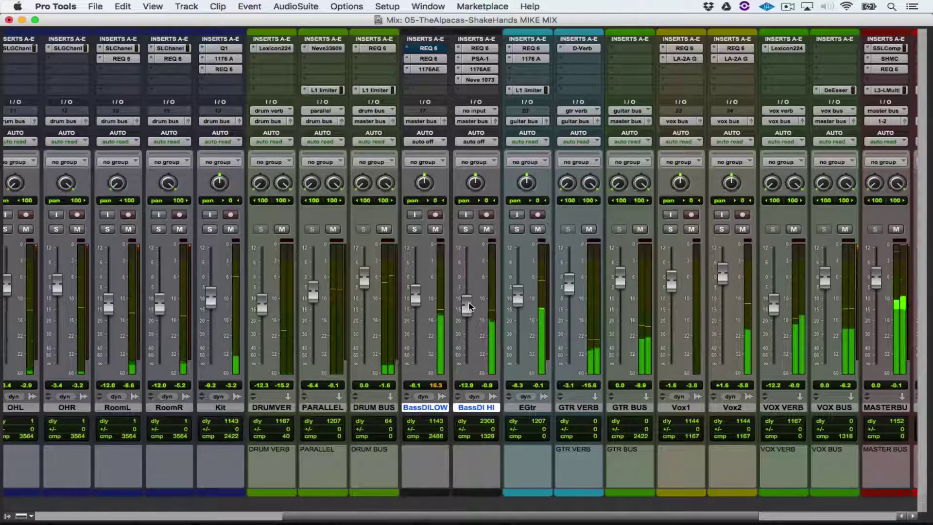